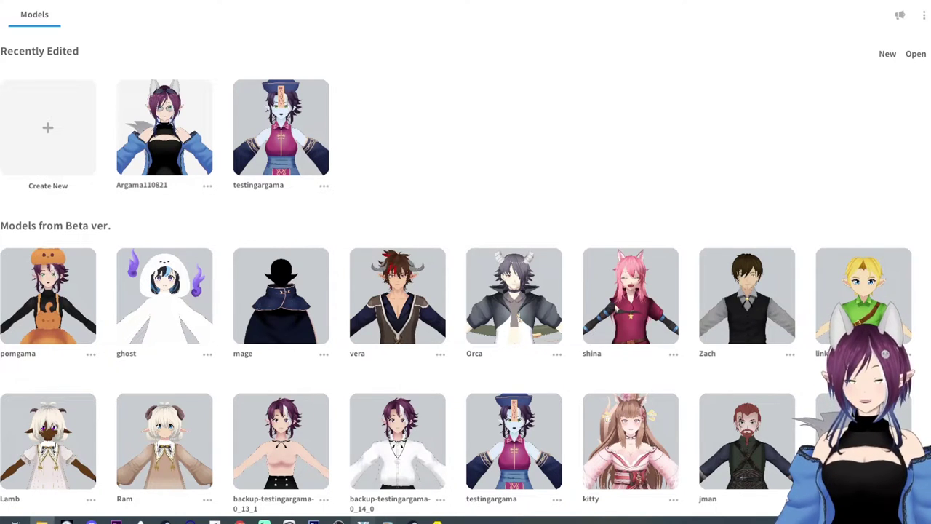
Step: Switch to the web browser and open the VRoid Studio page on vroid.com
mouse_move(338, 522)
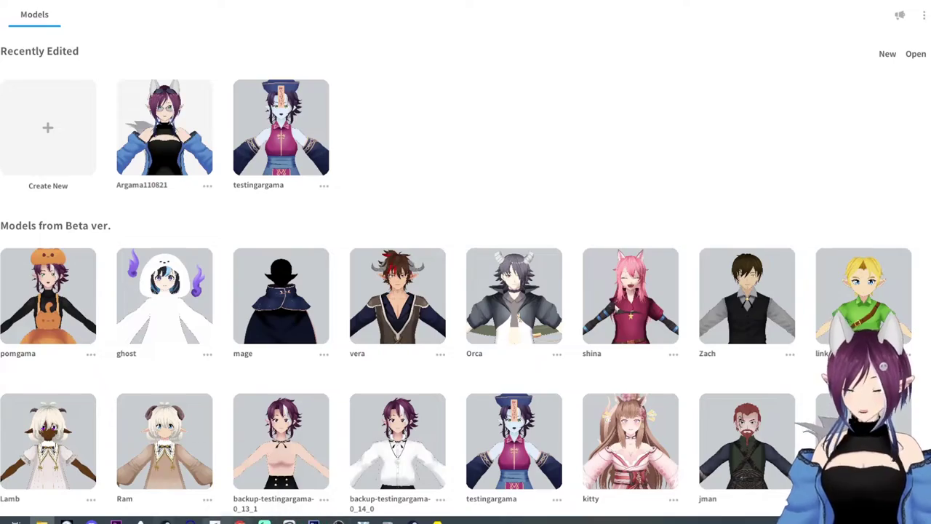
left_click(240, 522)
left_click(142, 2)
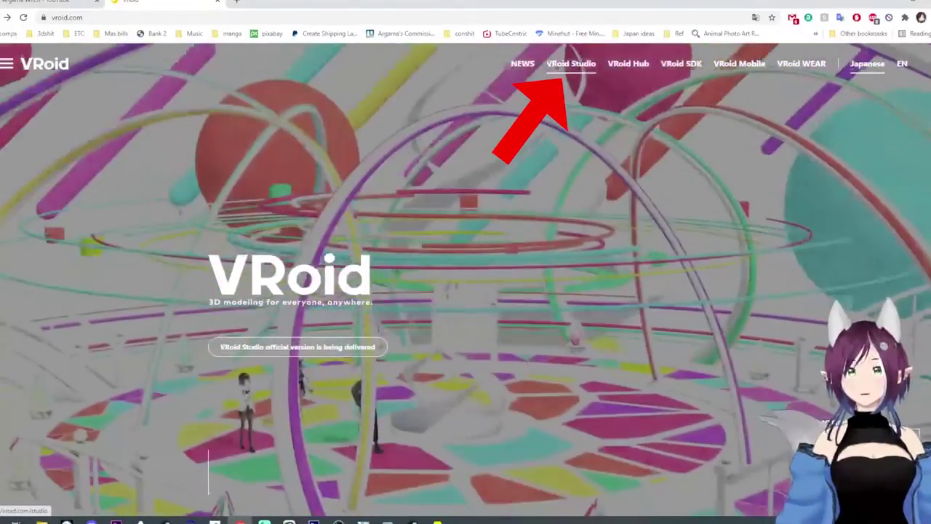
left_click(572, 64)
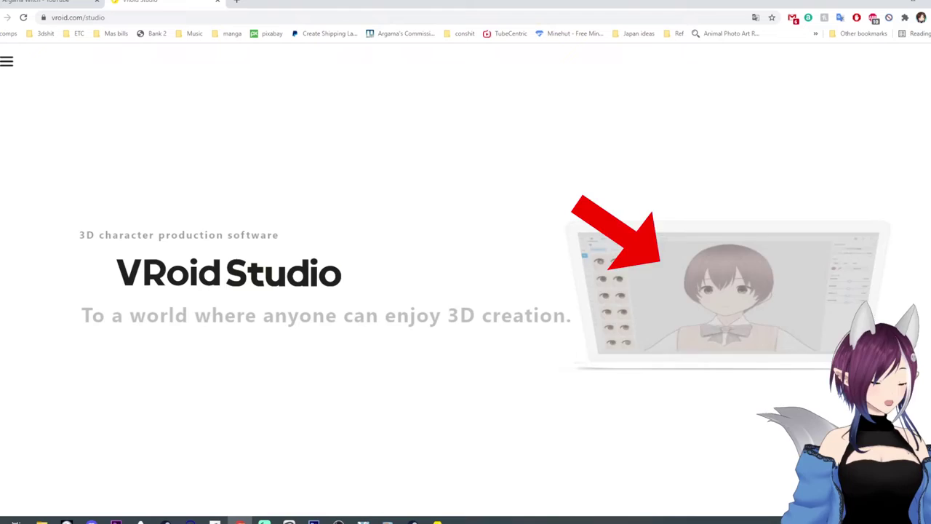
Step: Open the VRoid Studio Beta download page and look through the list of past versions
scroll(465, 279, "down", 20)
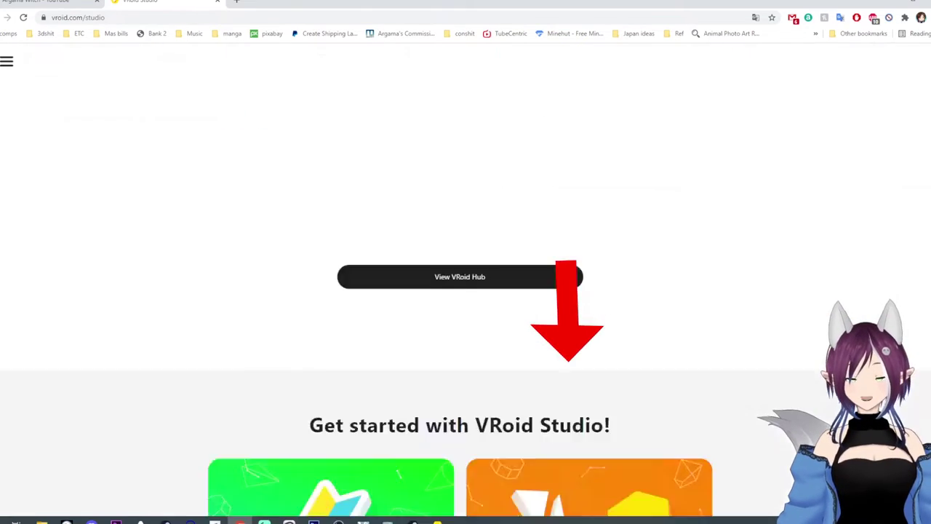
scroll(465, 280, "up", 8)
scroll(466, 291, "up", 1)
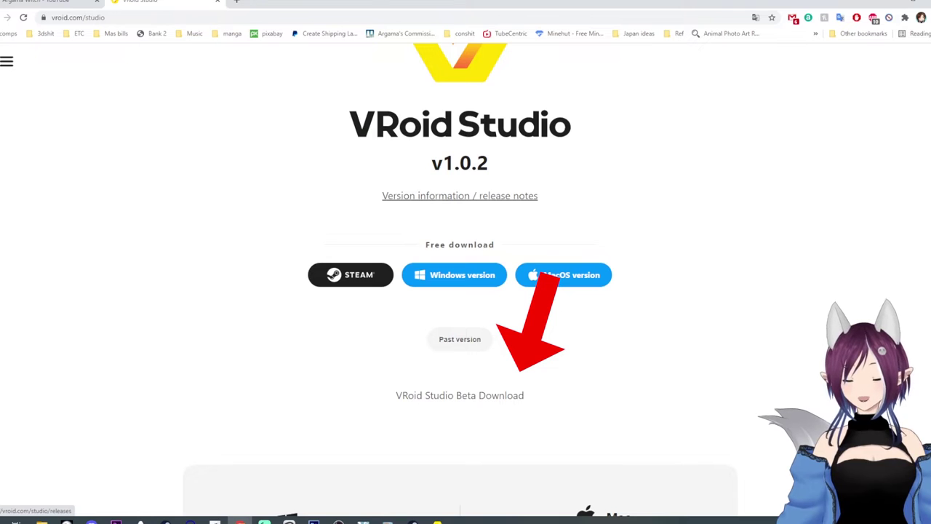
left_click(460, 395)
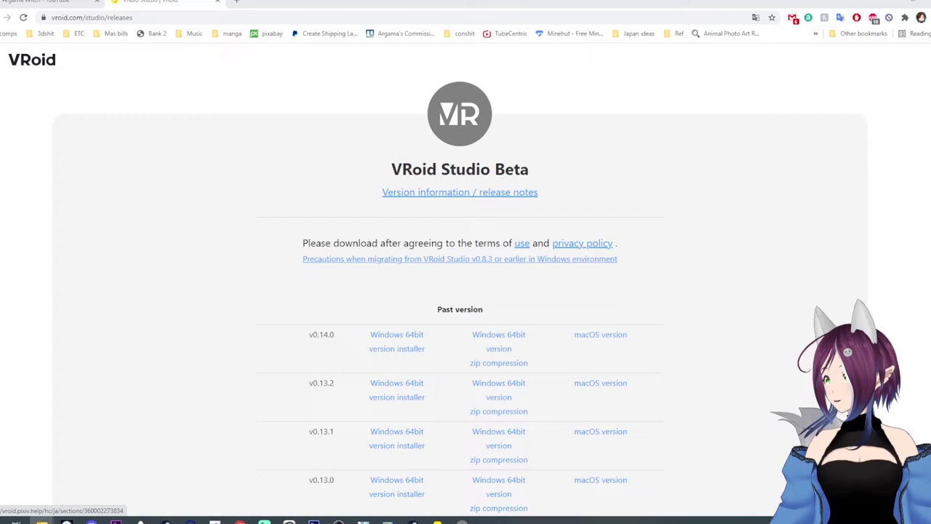
scroll(499, 356, "down", 2)
scroll(498, 356, "up", 2)
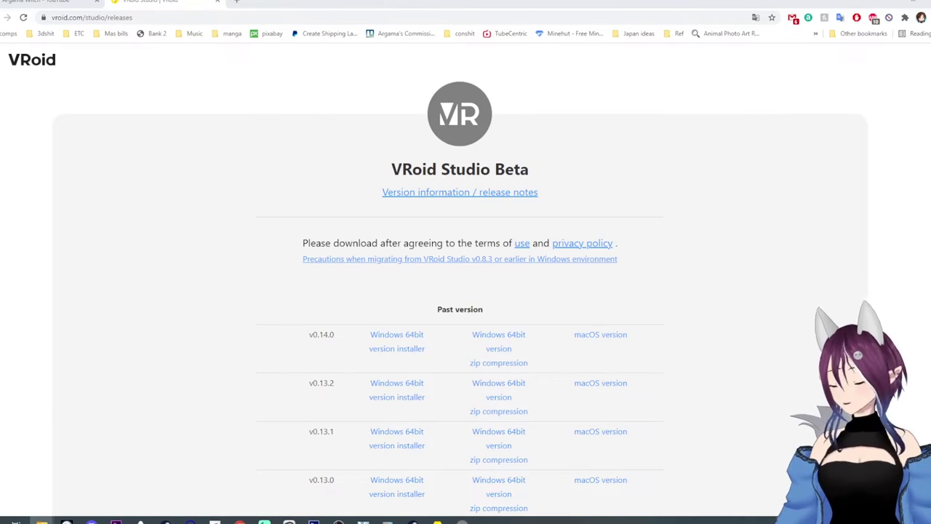
Step: Switch to the hair_presets folder in File Explorer, open corkscrew hair.zip despite the security warning, and open its preset38 folder
left_click_drag(930, 132, 633, 0)
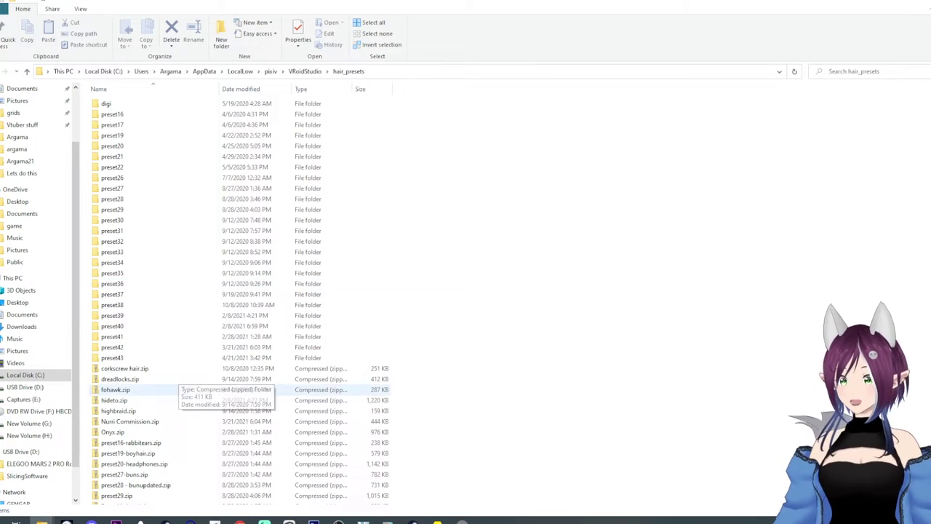
left_click(125, 368)
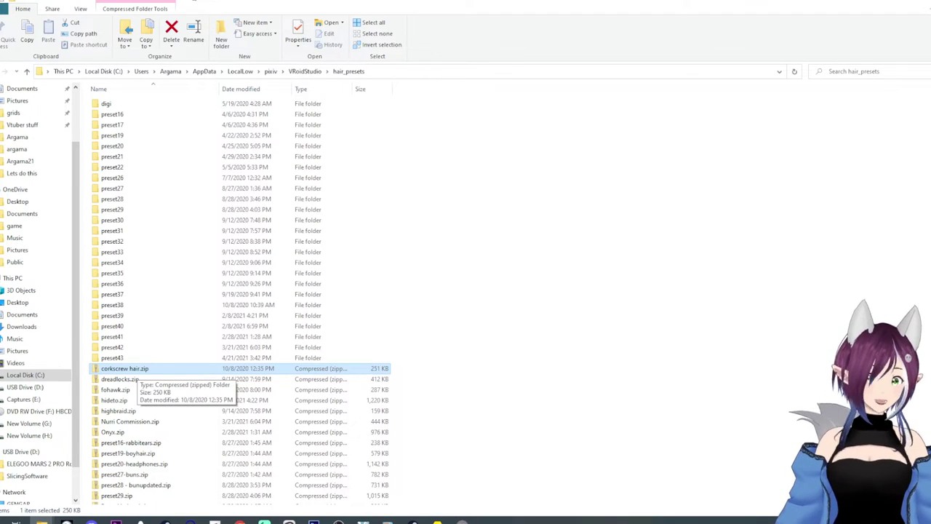
double_click(131, 369)
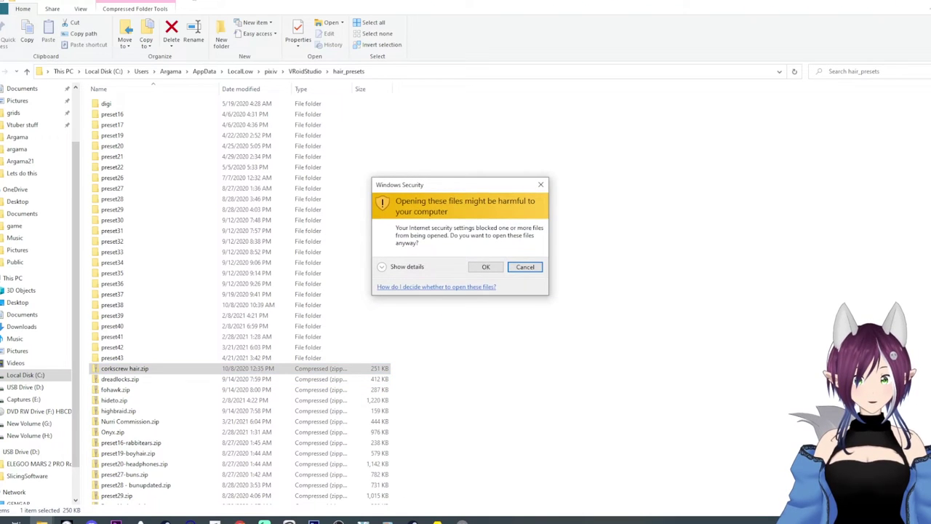
left_click(485, 267)
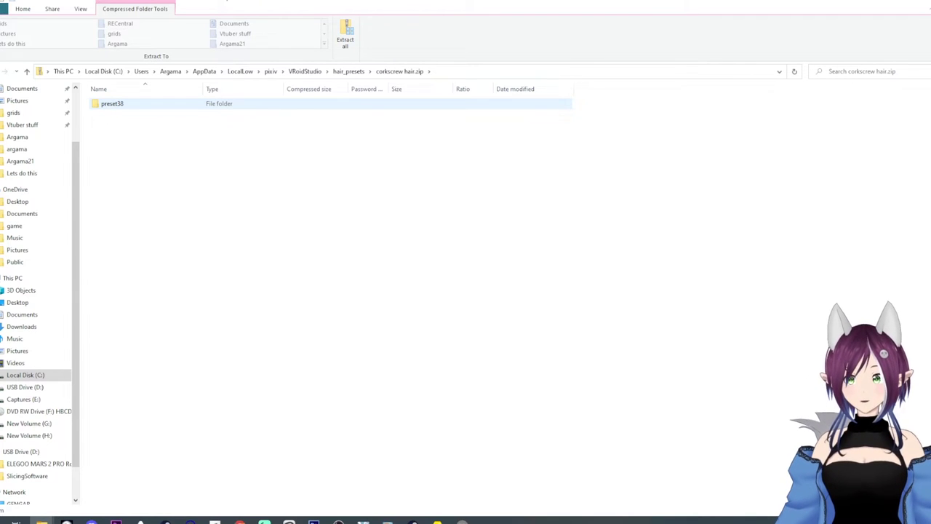
double_click(112, 103)
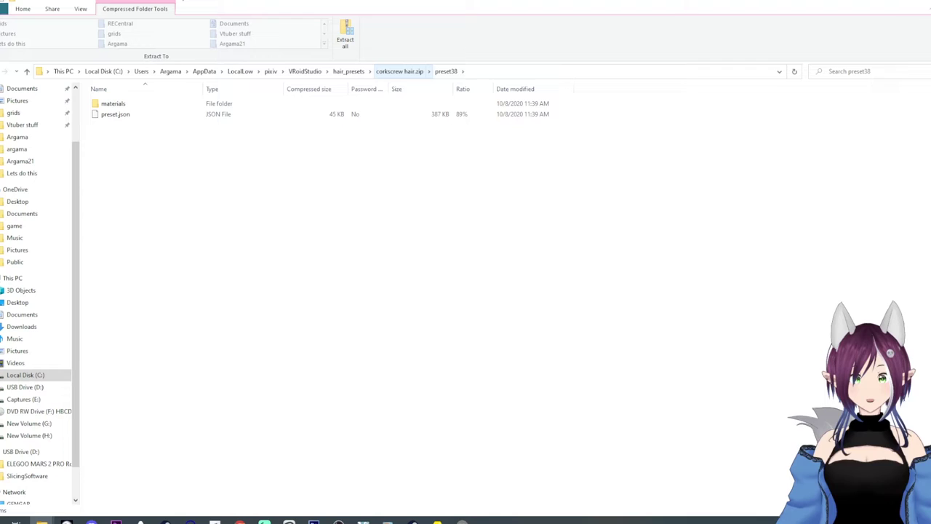
Step: Recheck the preset38 folder's place and contents inside corkscrew hair.zip, and return to the hair_presets folder
left_click(400, 71)
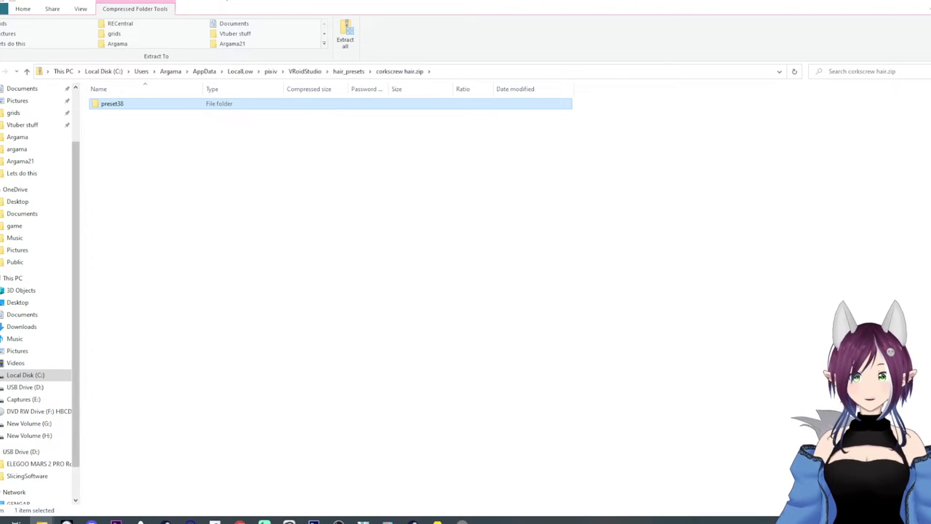
double_click(112, 103)
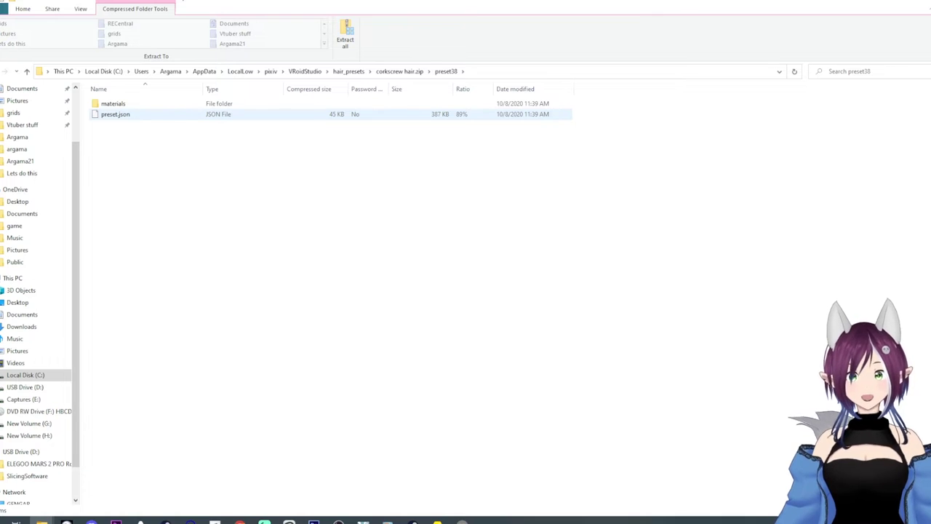
left_click(399, 72)
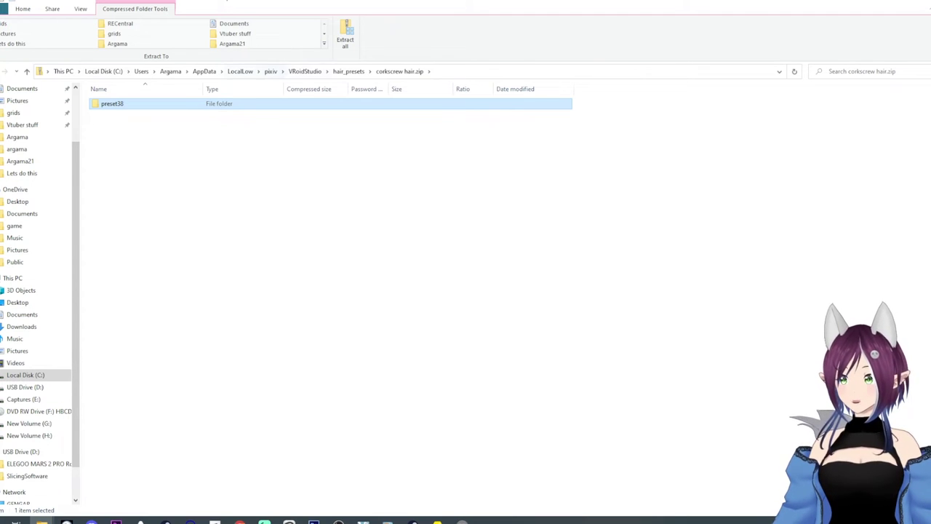
left_click(349, 72)
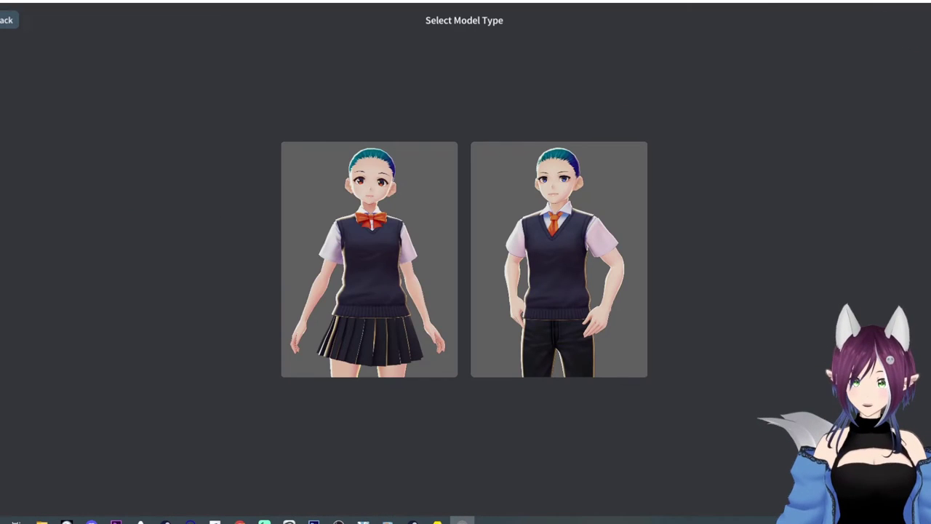
Step: Start a female model in VRoid Studio Beta and apply hair Preset 42 to it
left_click(370, 259)
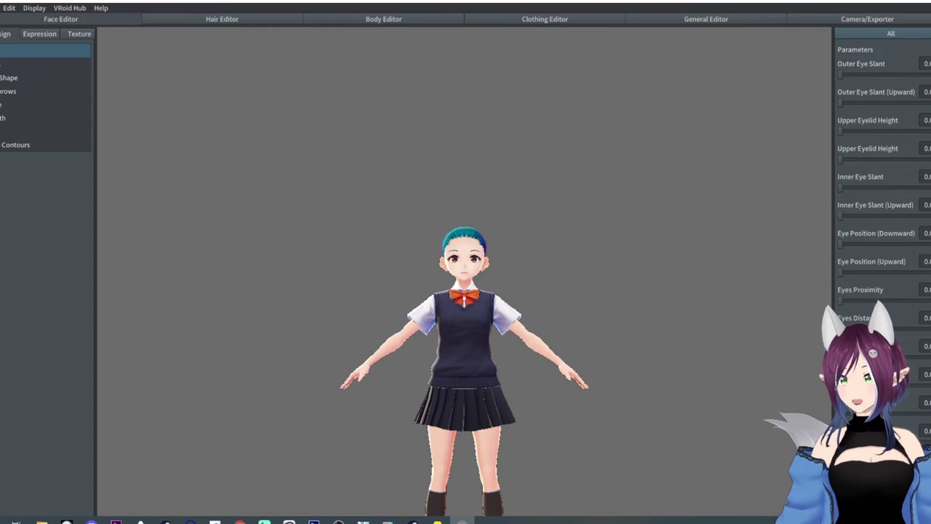
left_click(222, 19)
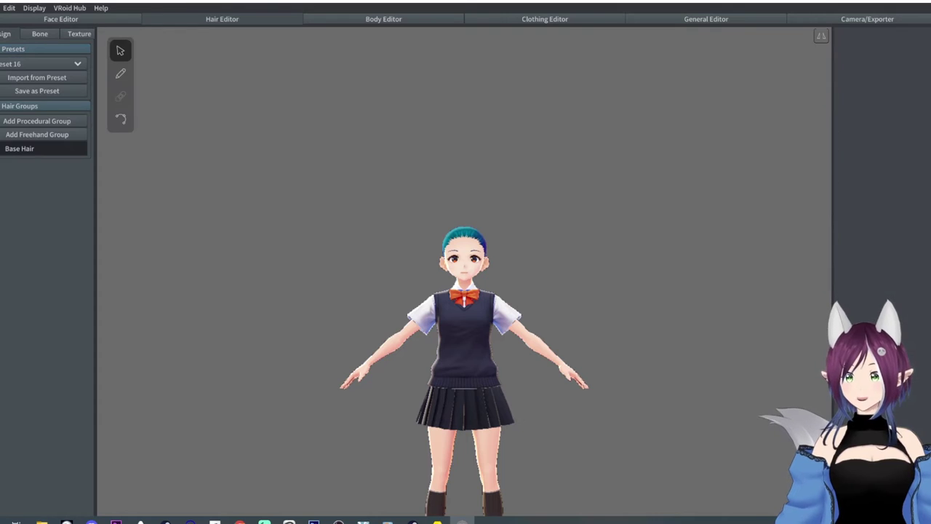
left_click(40, 63)
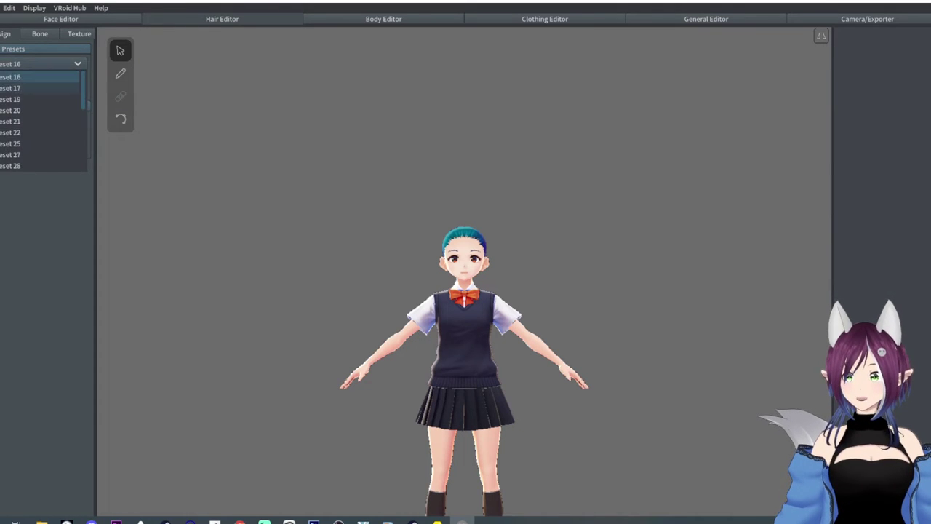
scroll(40, 89, "down", 5)
left_click(40, 155)
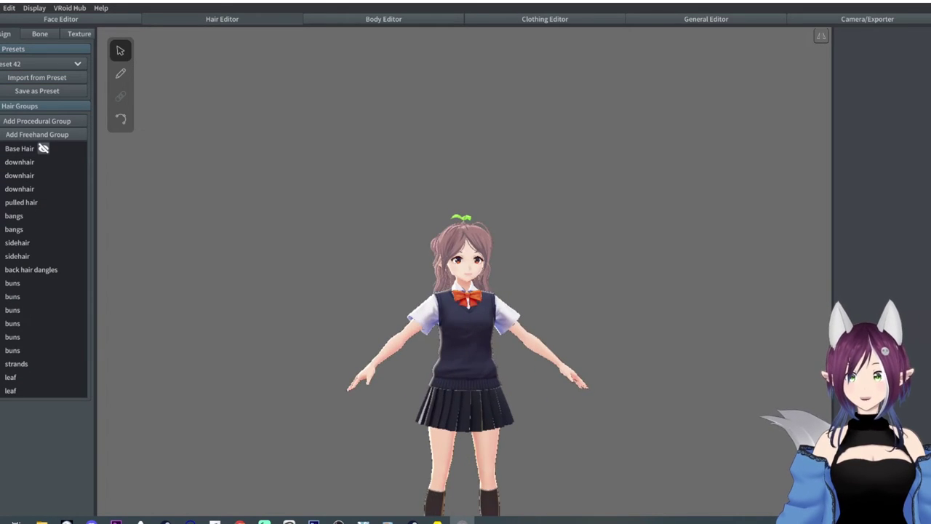
Step: Save the model as a new avatar named Hairpreset
left_click(2, 8)
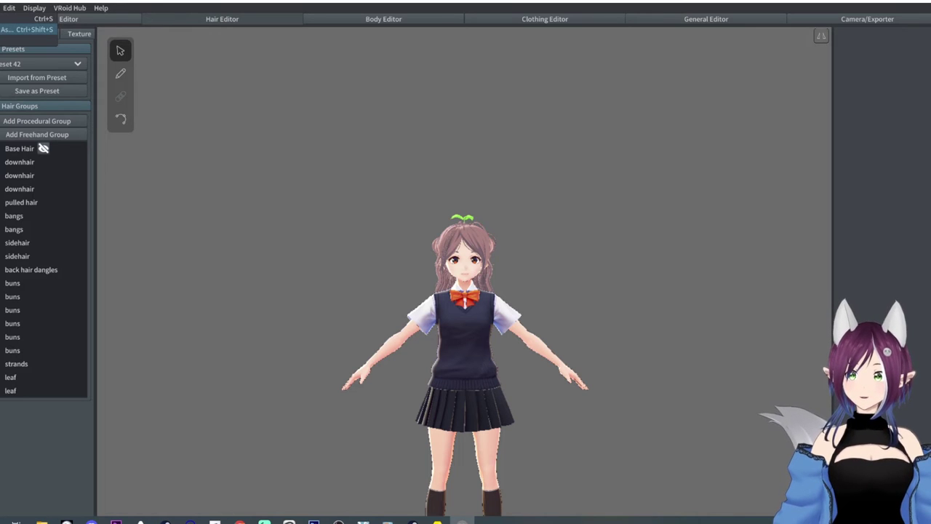
left_click(1, 29)
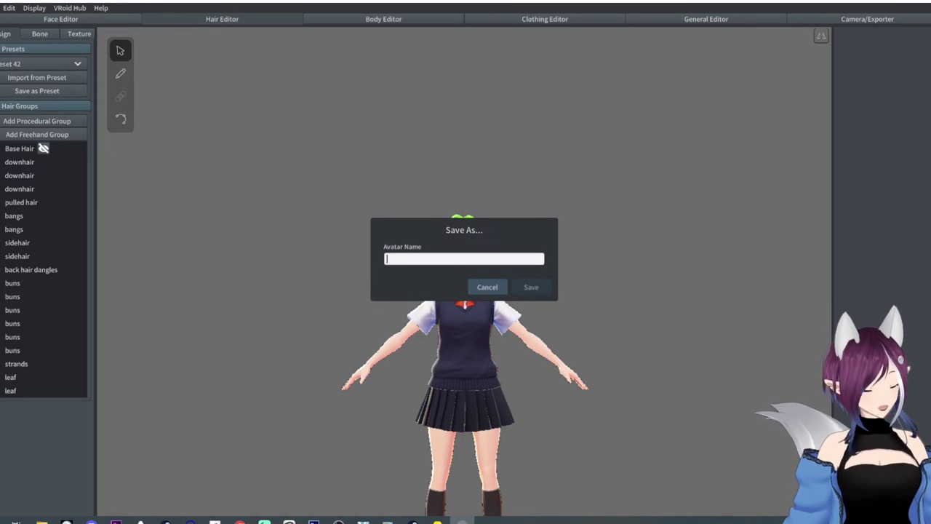
type("Hairpreset")
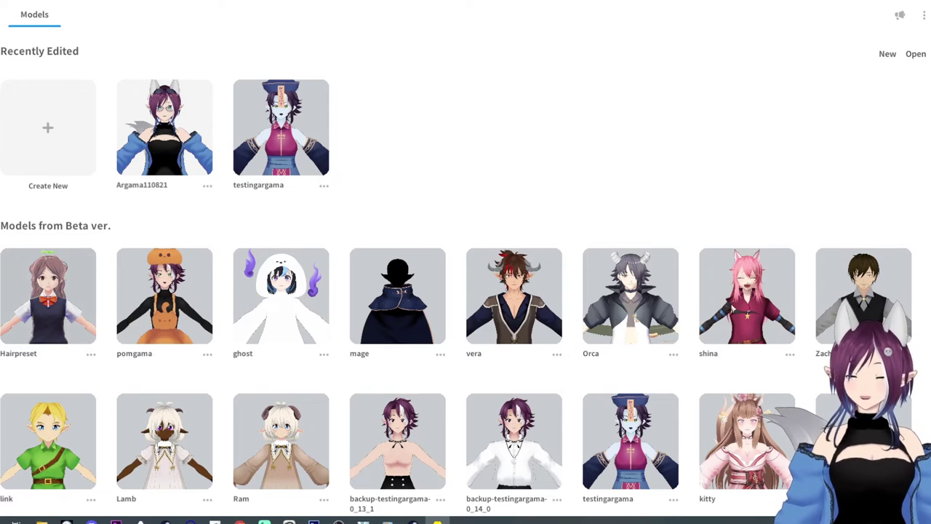
Step: Convert the Hairpreset beta model in the release version of VRoid Studio, saving Hairpreset.vroid to the Desktop
left_click(48, 296)
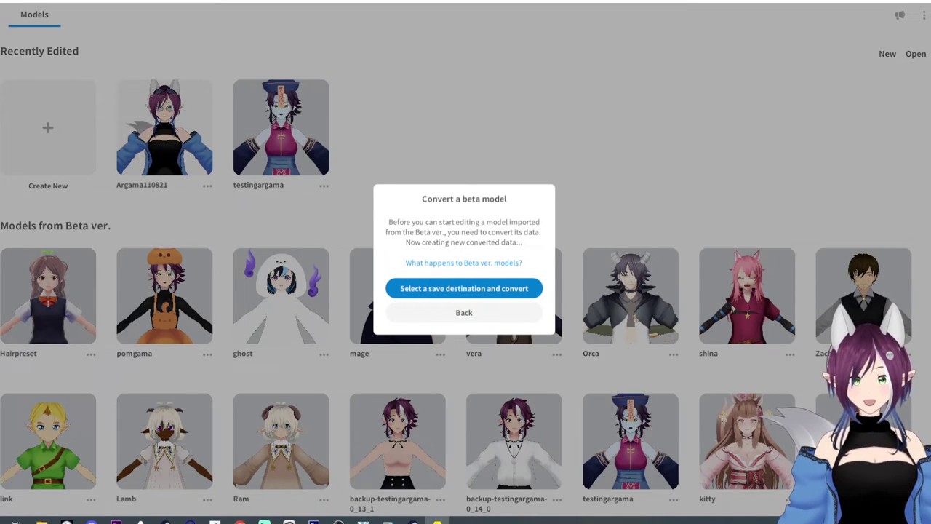
left_click(502, 289)
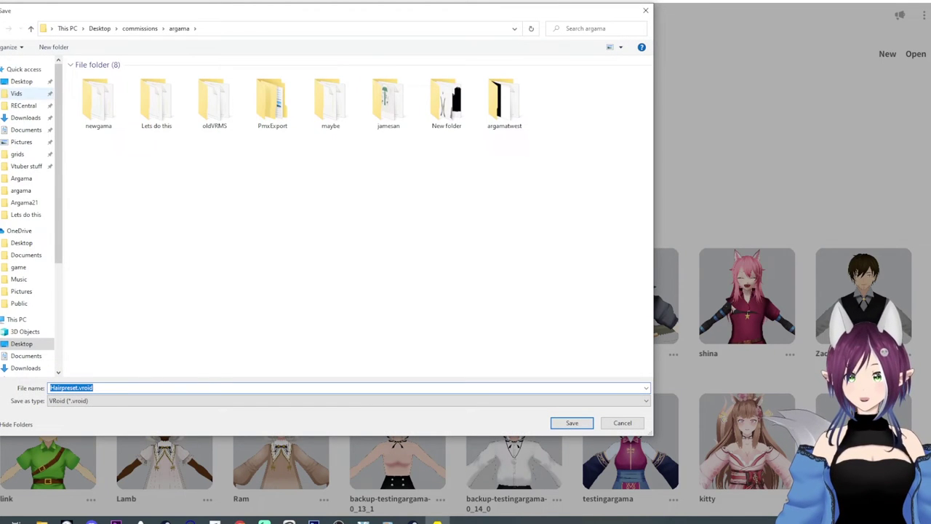
left_click(22, 81)
left_click(572, 423)
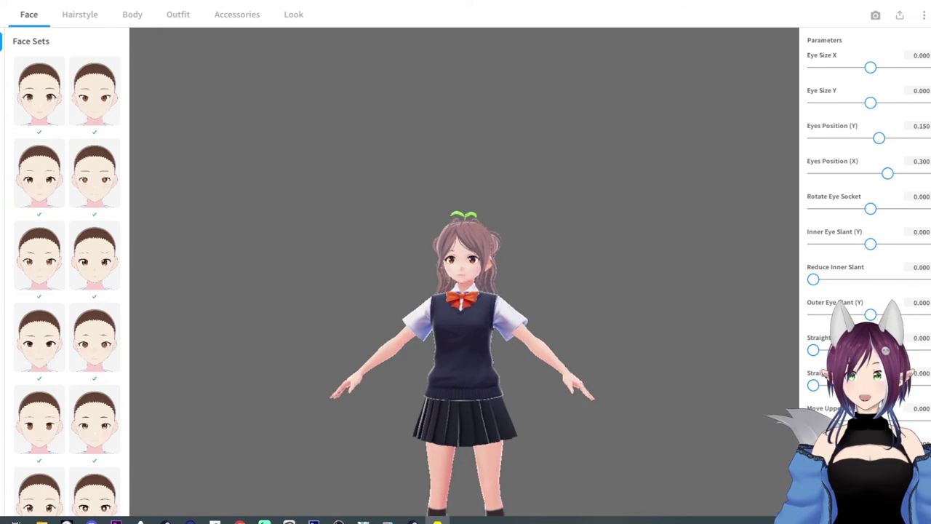
Step: Apply the ahoge preset with the small, flat strand to the model's hairstyle
left_click(79, 14)
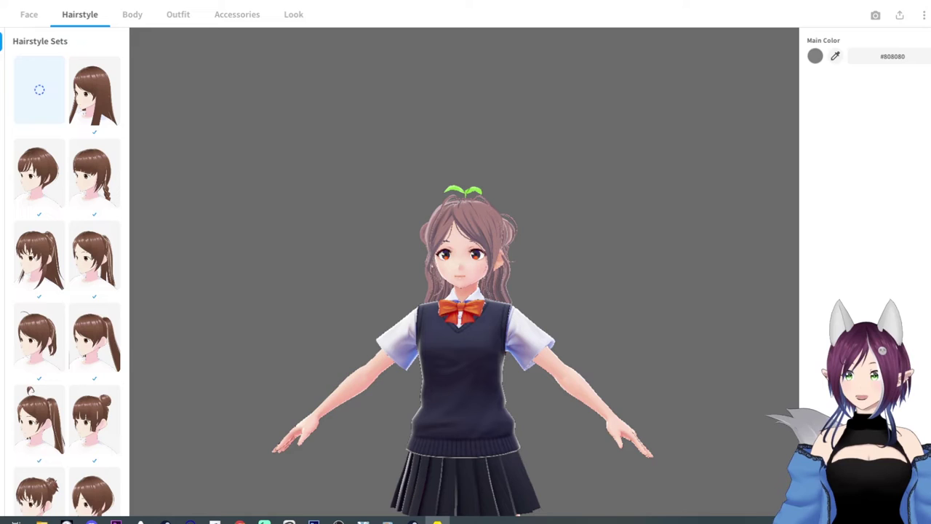
left_click(3, 89)
mouse_move(531, 292)
right_mouse_down()
mouse_move(466, 291)
mouse_move(546, 291)
right_mouse_up()
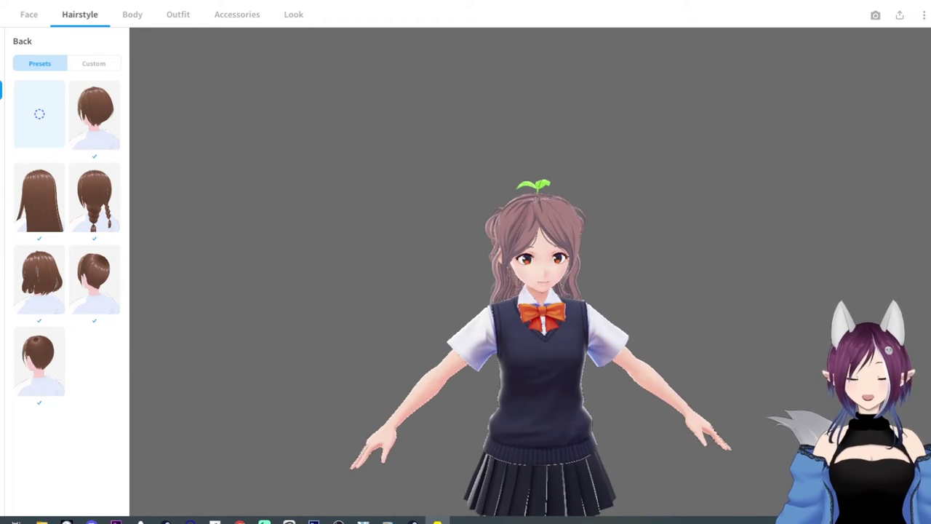
scroll(537, 272, "up", 3)
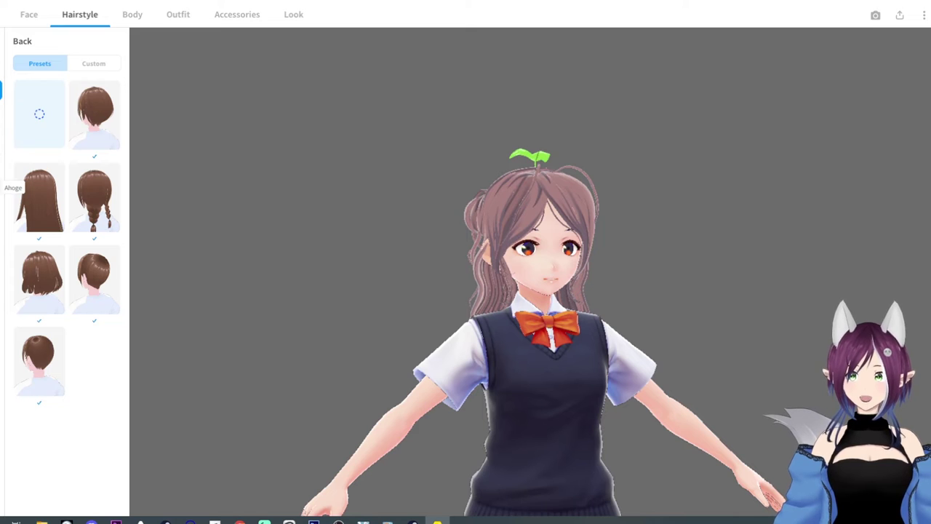
left_click(3, 183)
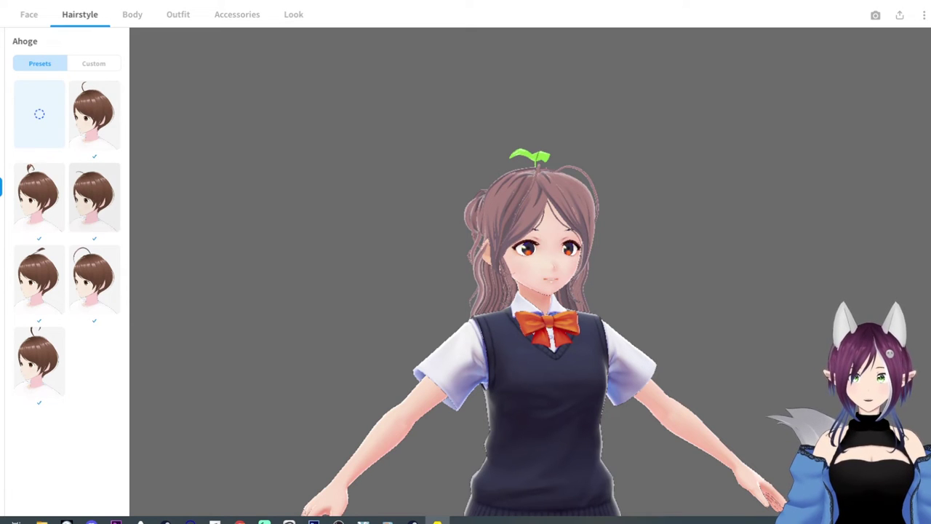
left_click(95, 196)
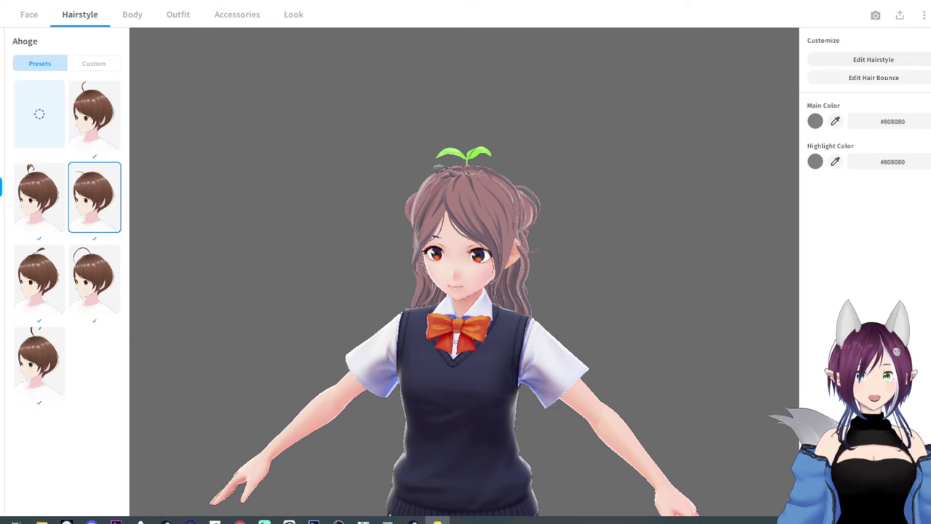
Step: Open the ahoge in the hairstyle editor and delete its Freehand Group 1
left_click(873, 59)
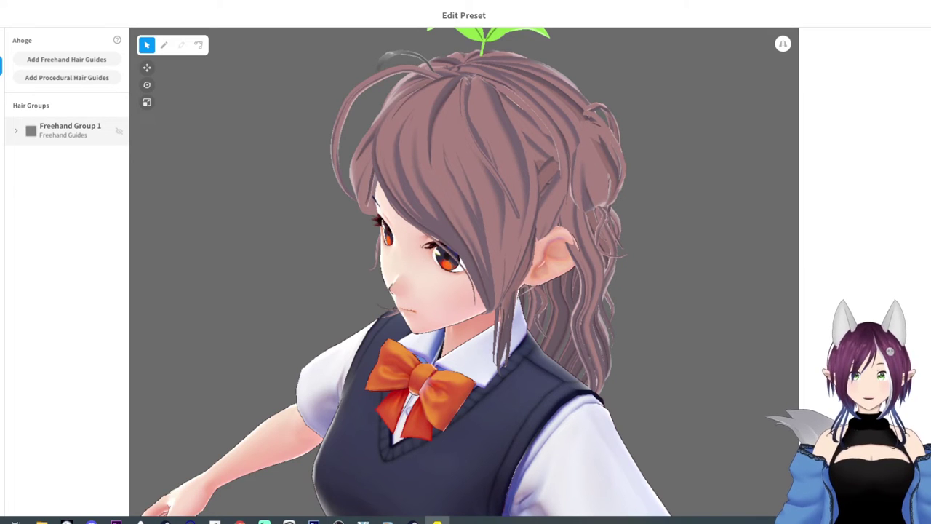
right_click(77, 130)
left_click(95, 173)
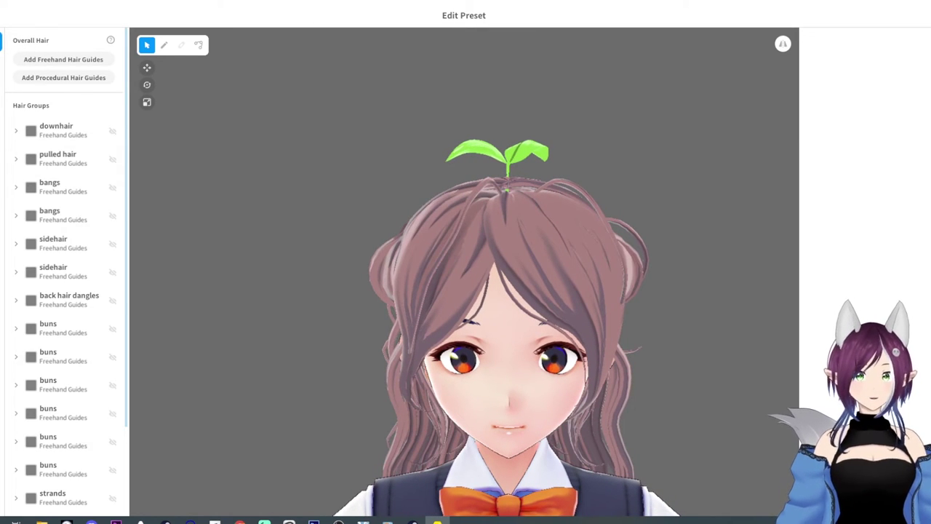
Step: Close the hairstyle editor, saving only the Overall Hair as a new custom item and excluding the Ahoge
key("Escape")
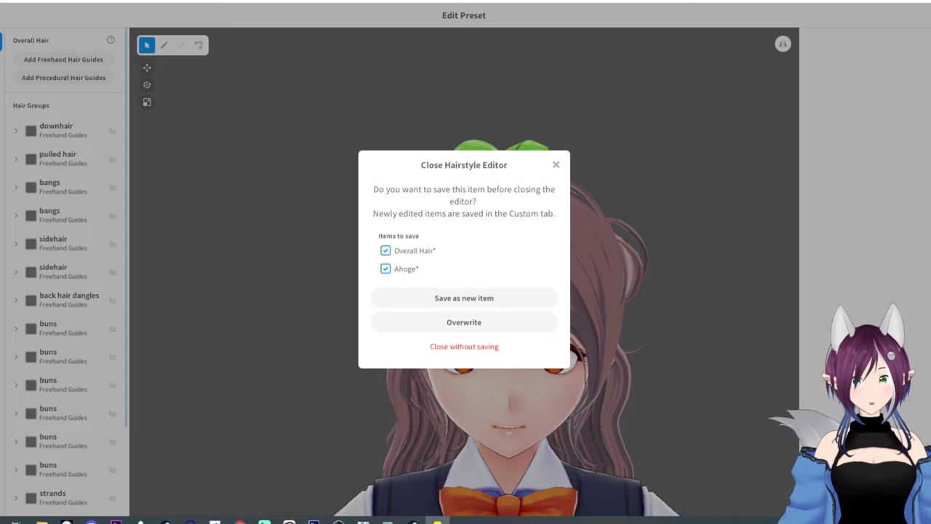
left_click(386, 269)
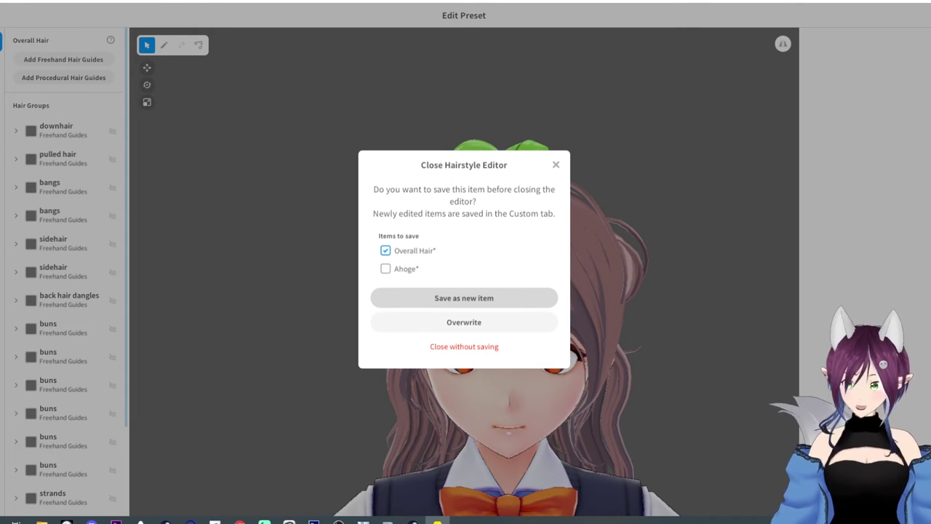
left_click(464, 297)
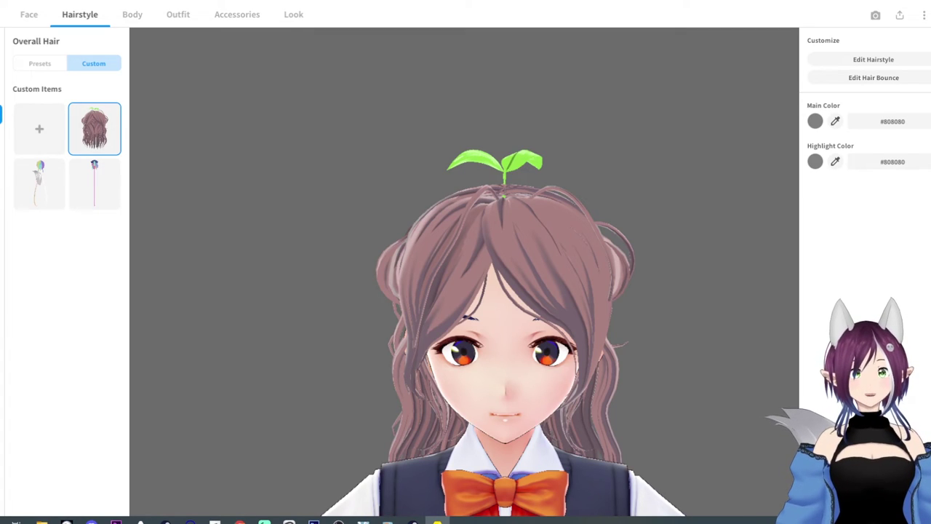
Step: Return to the model selection, saving the edits to the Hairpreset model
left_click(5, 14)
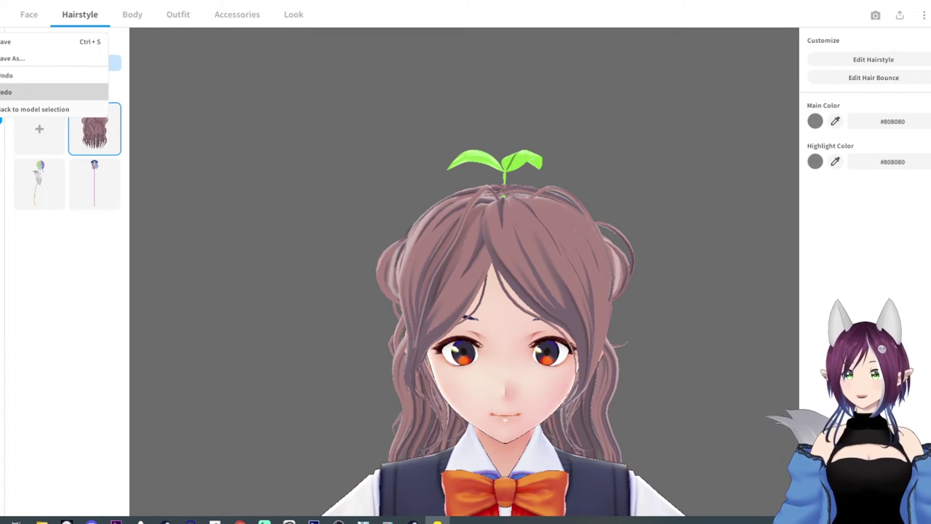
left_click(33, 109)
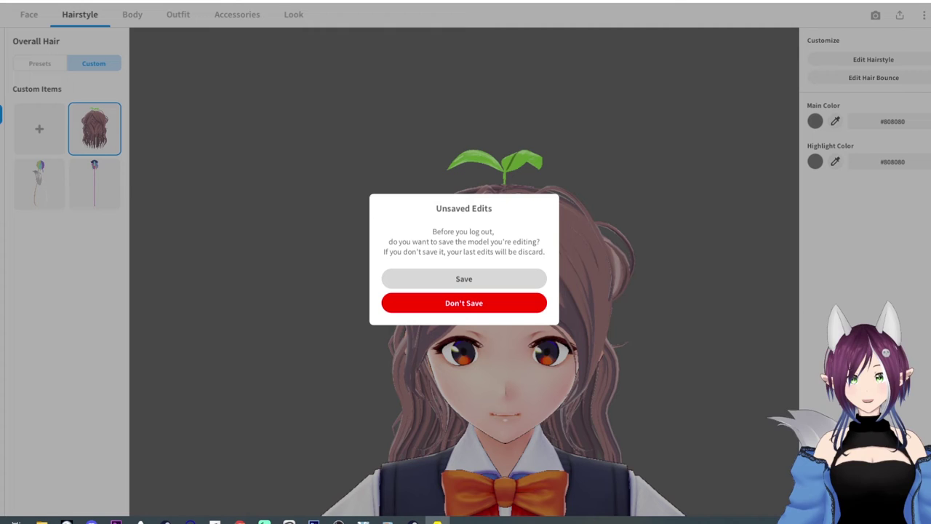
left_click(463, 279)
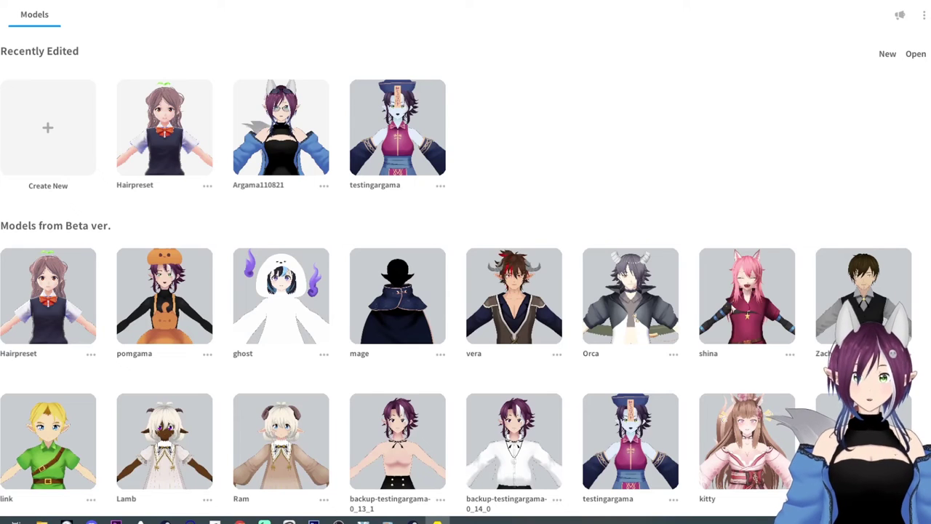
Step: Open the Argama110821 model and apply the saved custom overall hair with the long brown waves, buns and green sprout
left_click(281, 128)
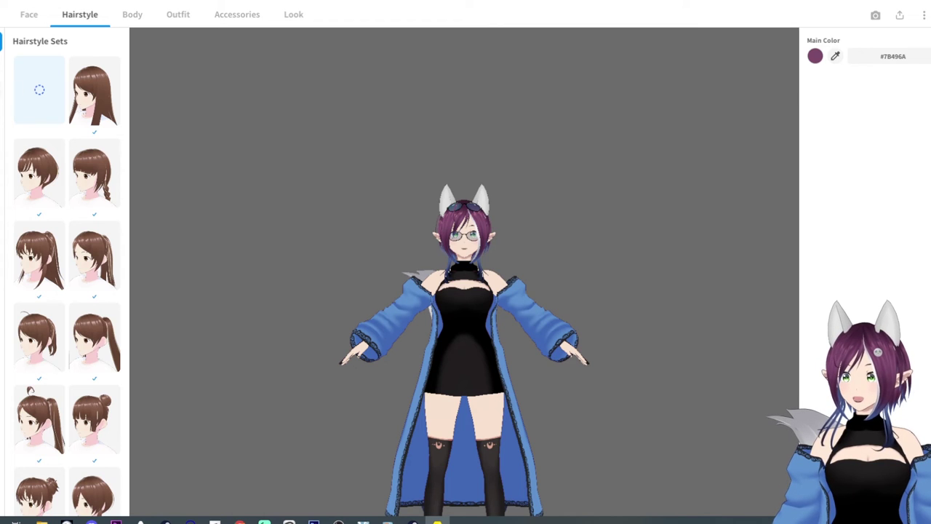
left_click(2, 114)
left_click(95, 128)
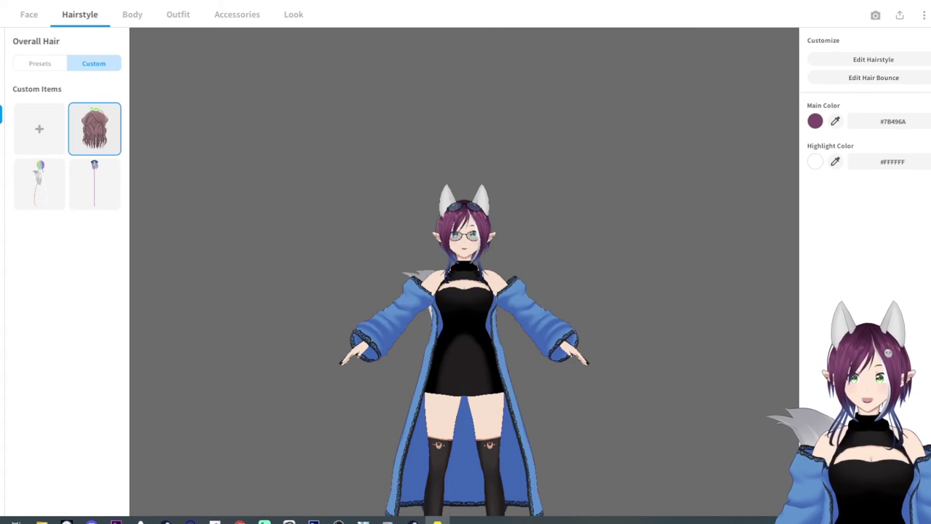
scroll(465, 271, "up", 3)
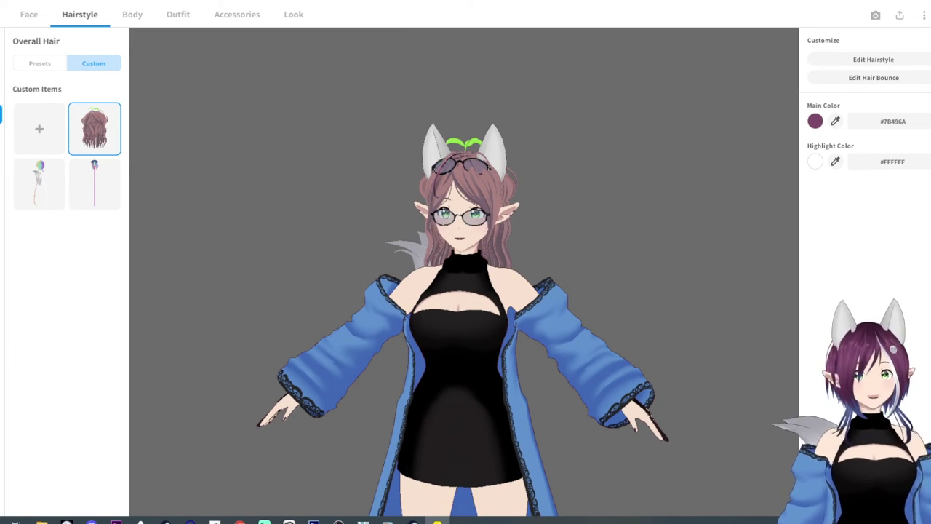
Step: Compare the overall hair presets with the custom items and apply the custom item with the round, multicoloured top on a thin strand
left_click(39, 64)
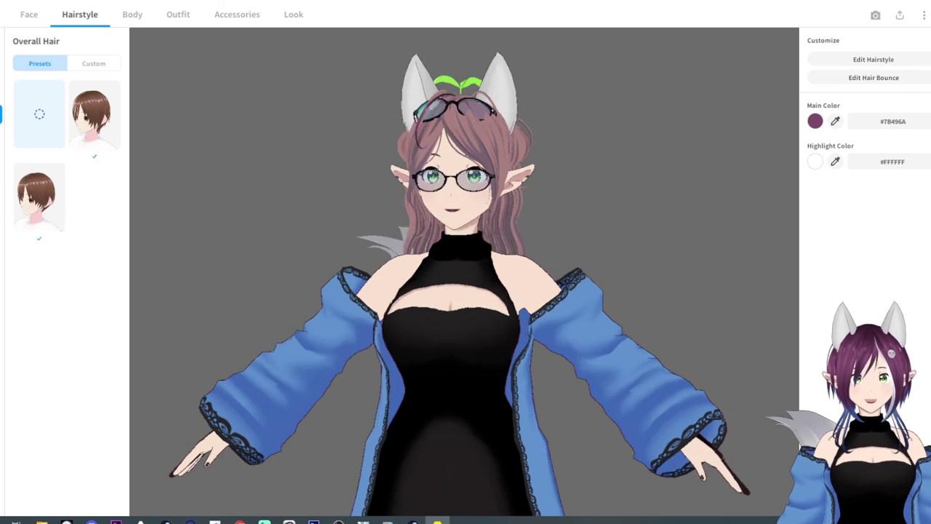
left_click(93, 63)
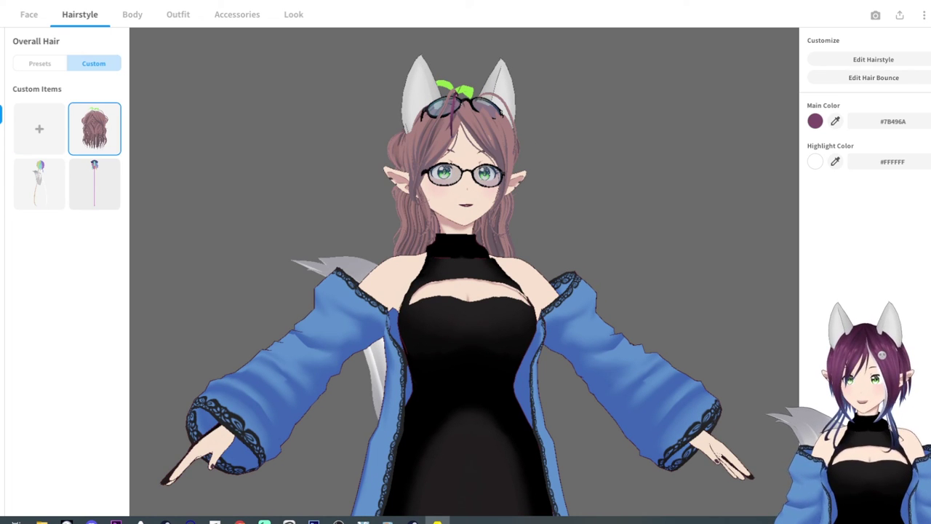
left_click(39, 183)
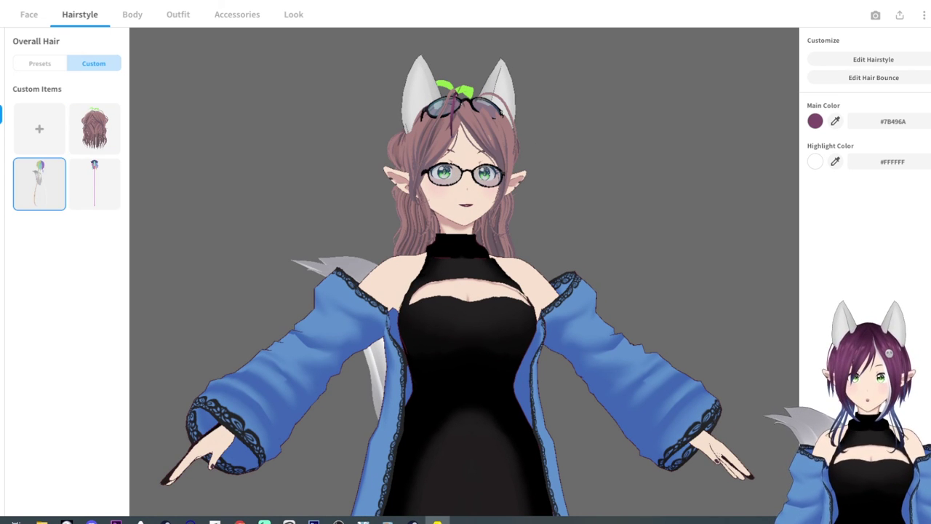